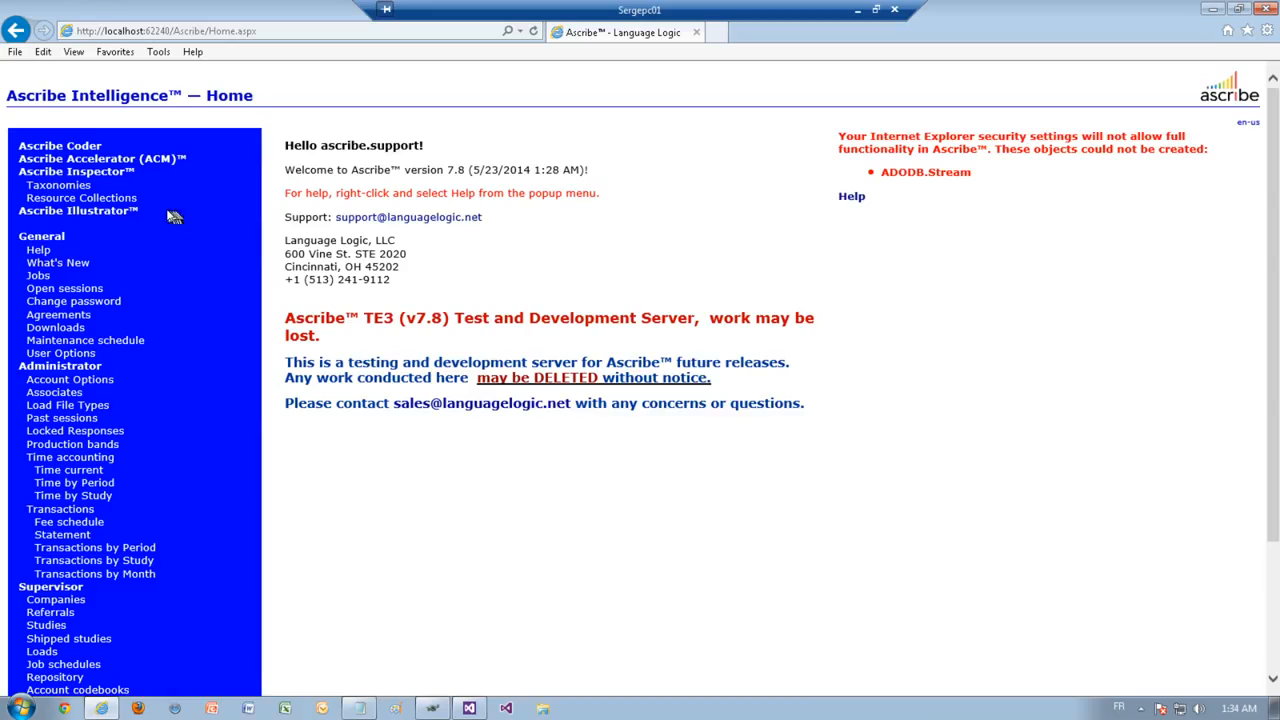
# Open Ascribe Illustrator, look through the recent illustrations and the studies, and cancel out of the selection dialog.
pyautogui.click(93, 214)
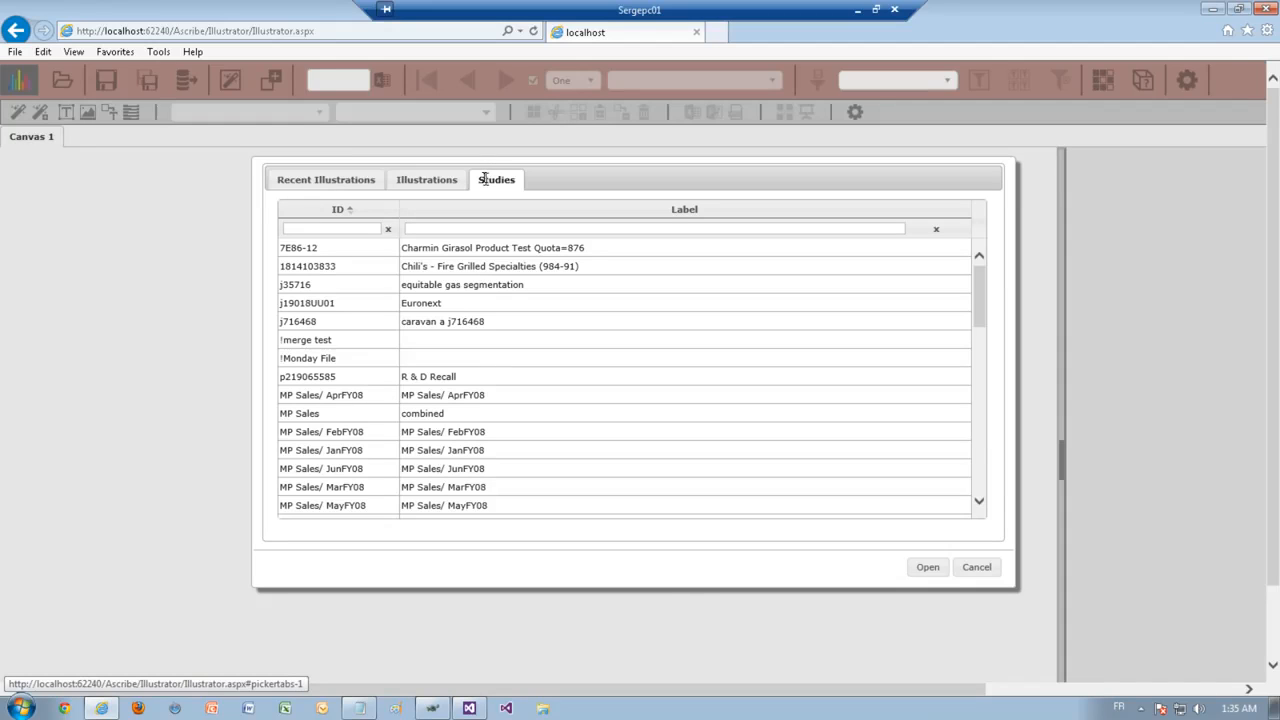
pyautogui.click(350, 186)
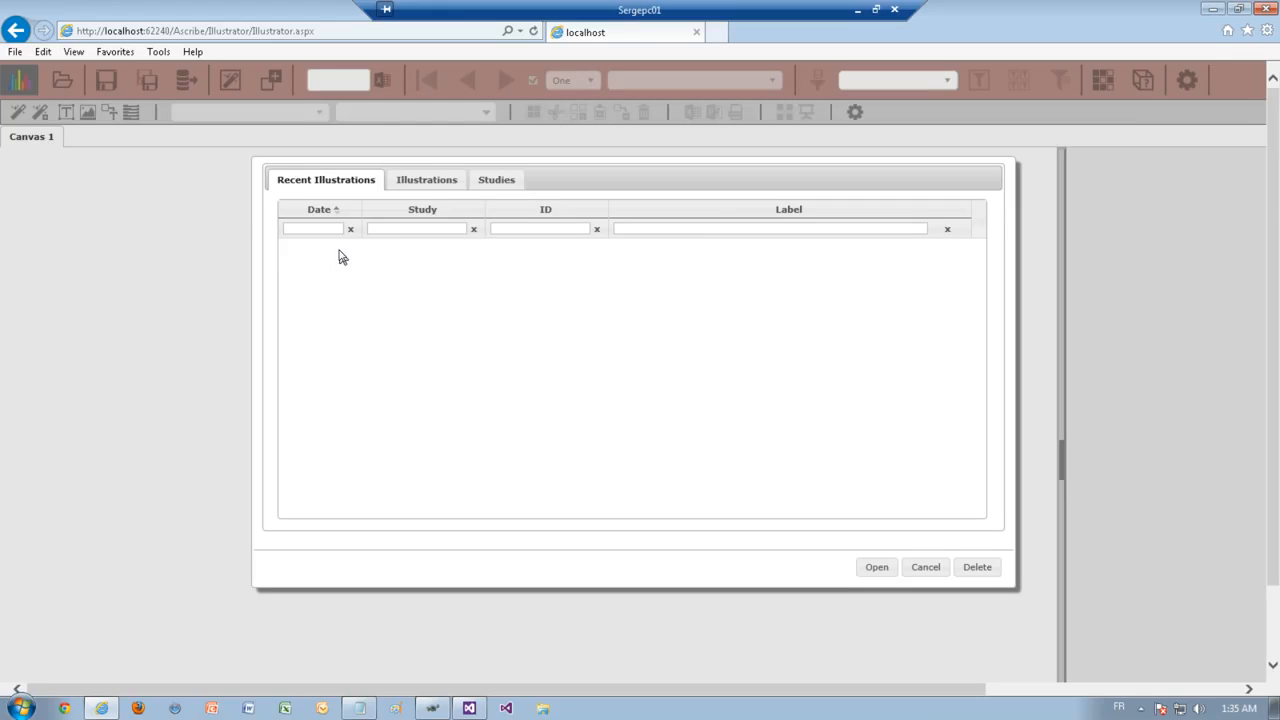
pyautogui.click(491, 190)
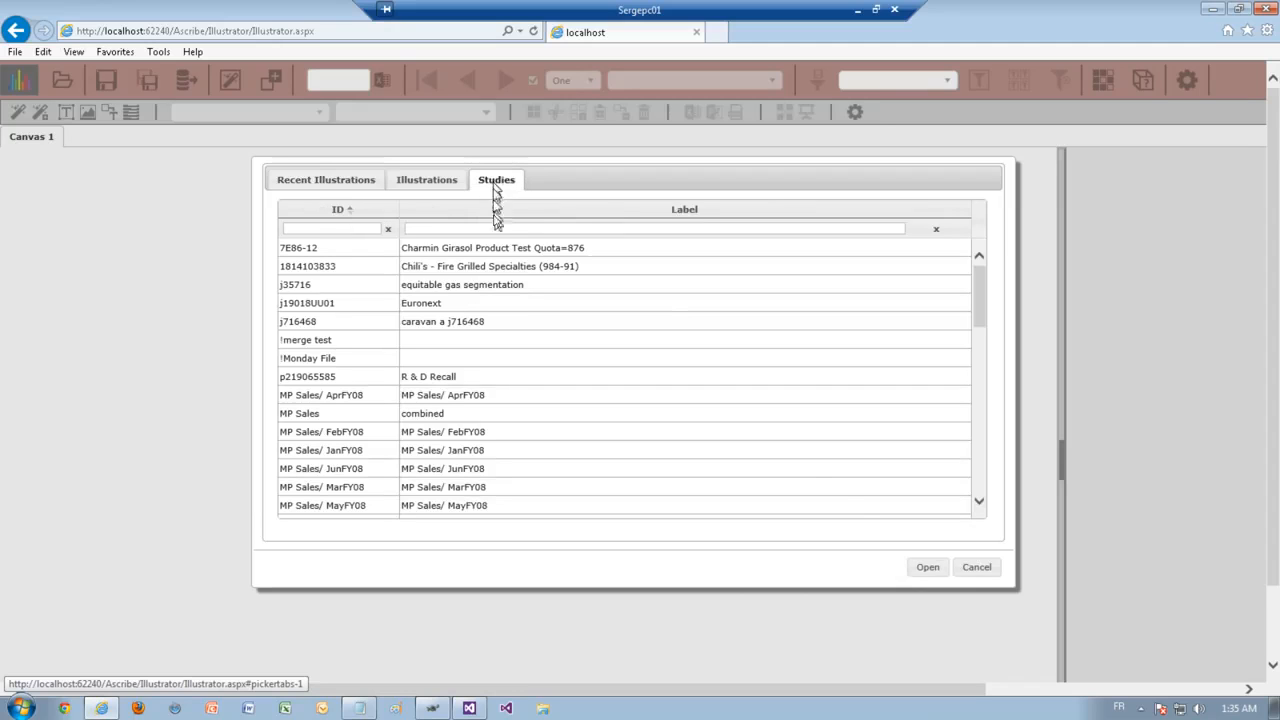
pyautogui.click(966, 568)
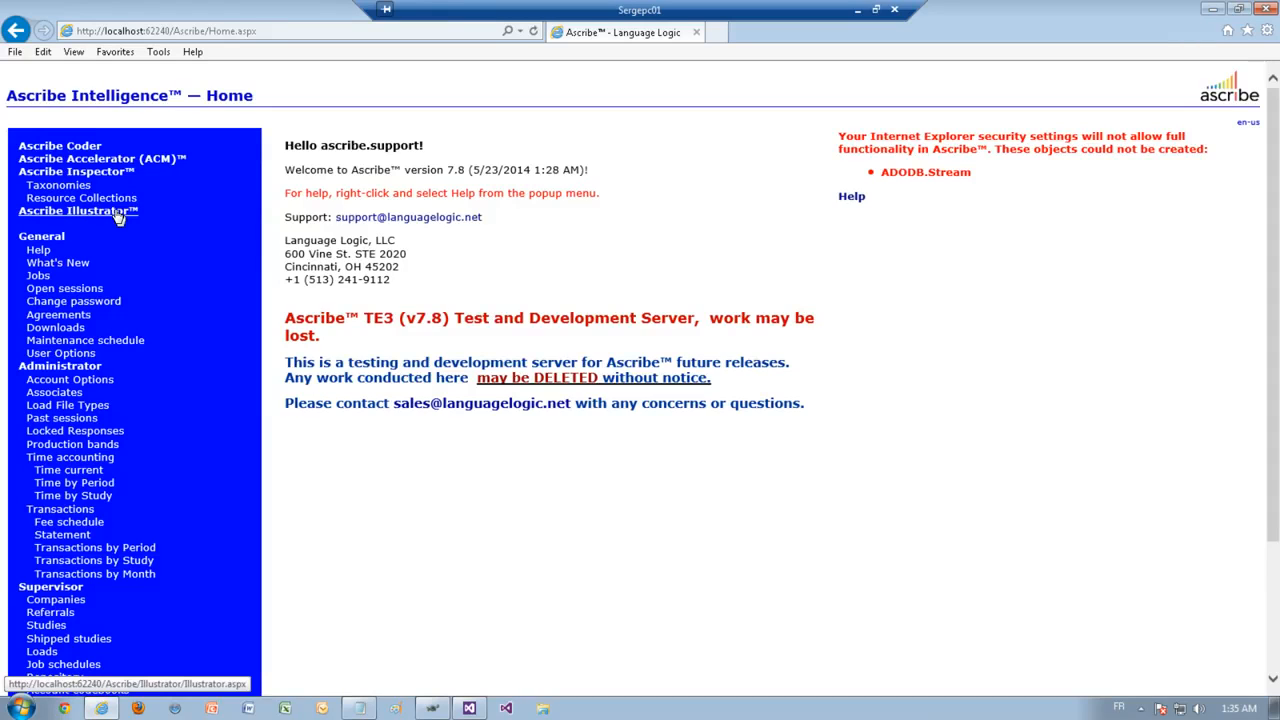
# Open Ascribe Illustrator, filter the study IDs by "xyz" and open XYZ Juice Drink Study.
pyautogui.click(119, 214)
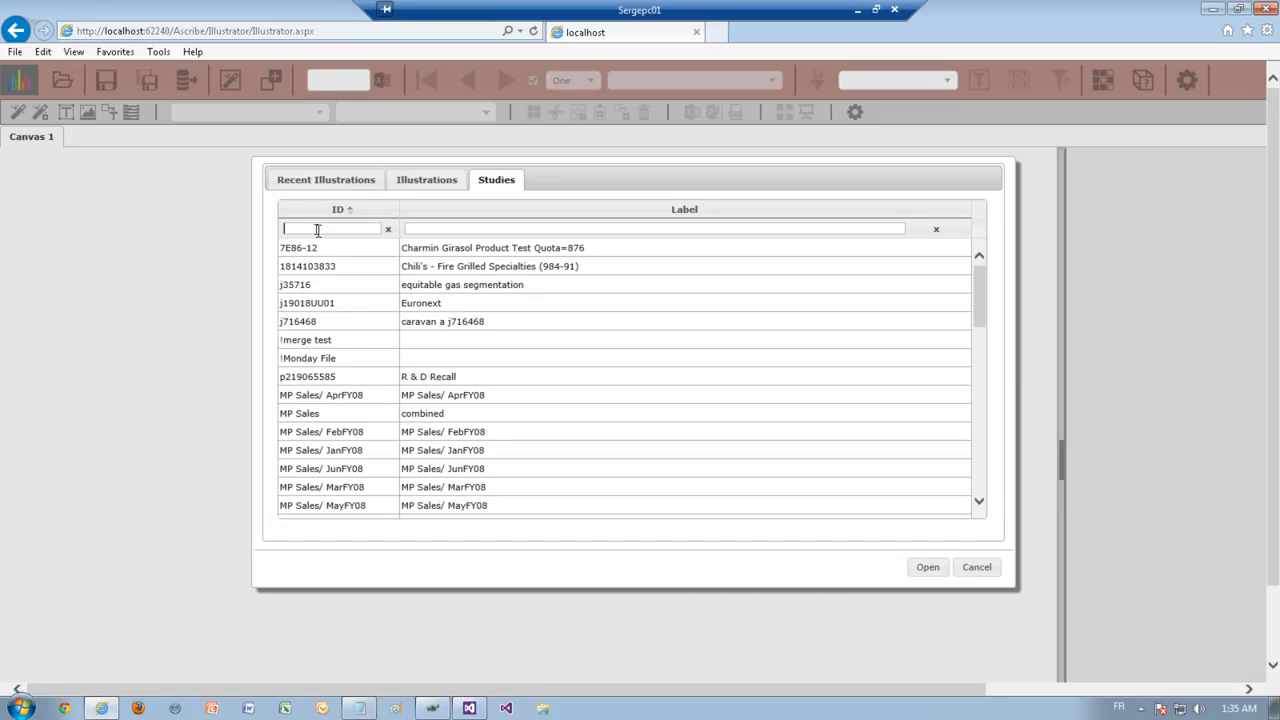
pyautogui.write('xyz')
pyautogui.click(343, 249)
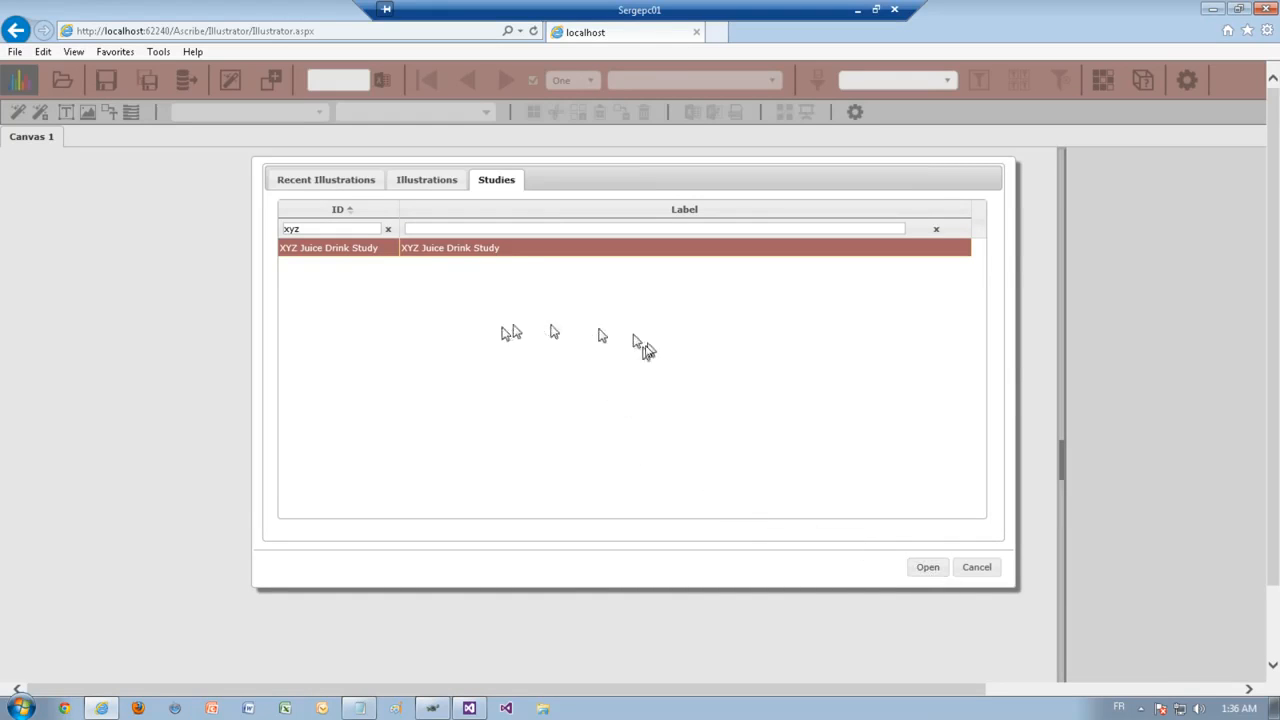
pyautogui.click(928, 568)
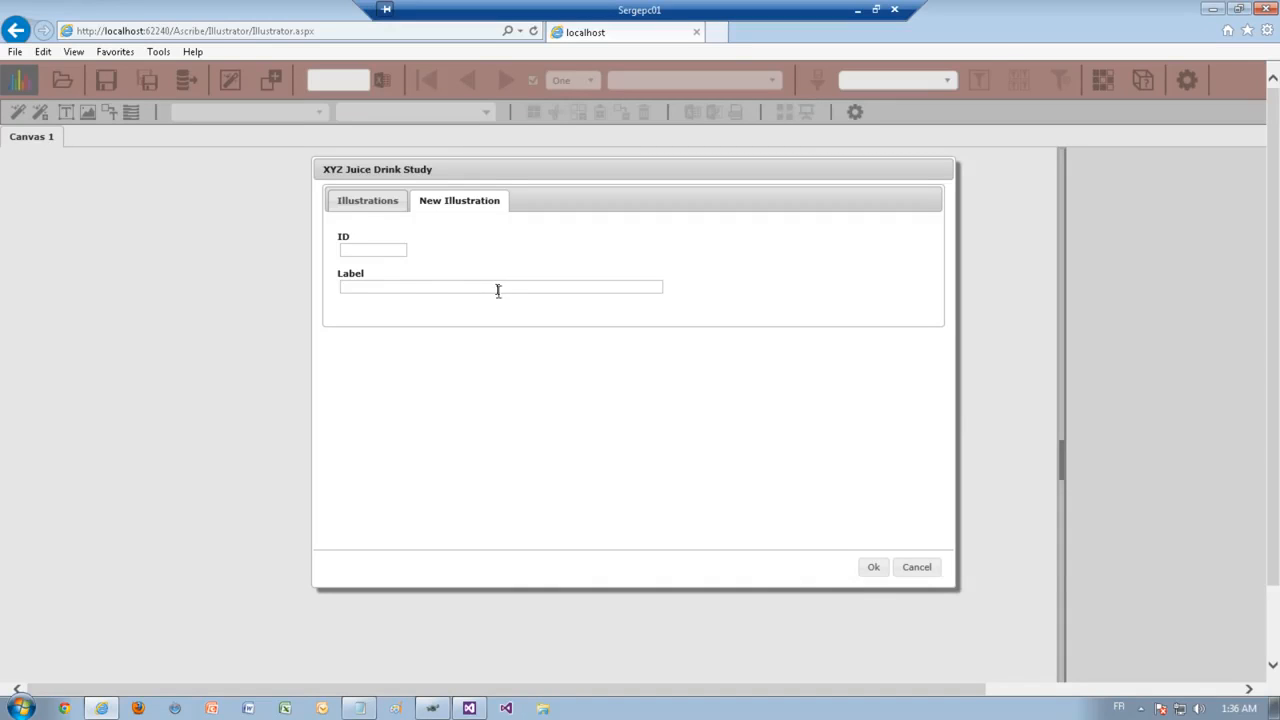
# Create a new illustration with the ID "test1" and the label "label for test1".
pyautogui.click(375, 250)
pyautogui.write('test1')
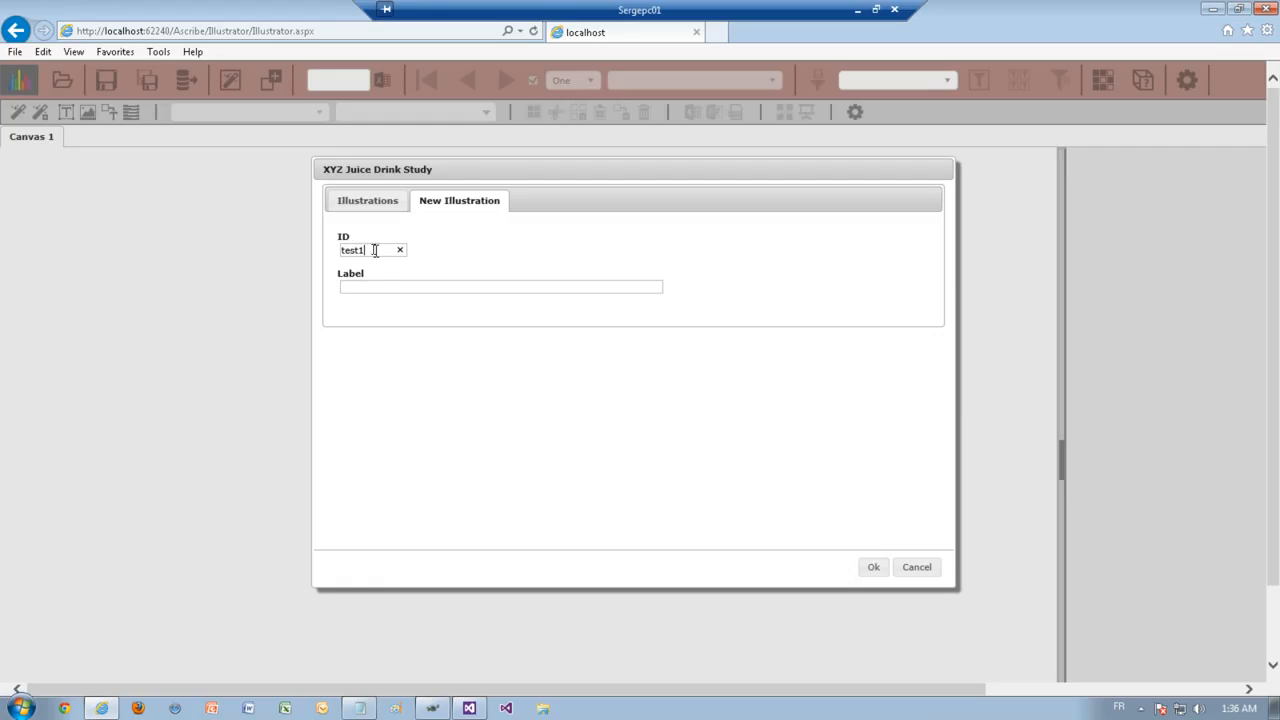
pyautogui.click(384, 285)
pyautogui.write('label for test1')
pyautogui.click(870, 568)
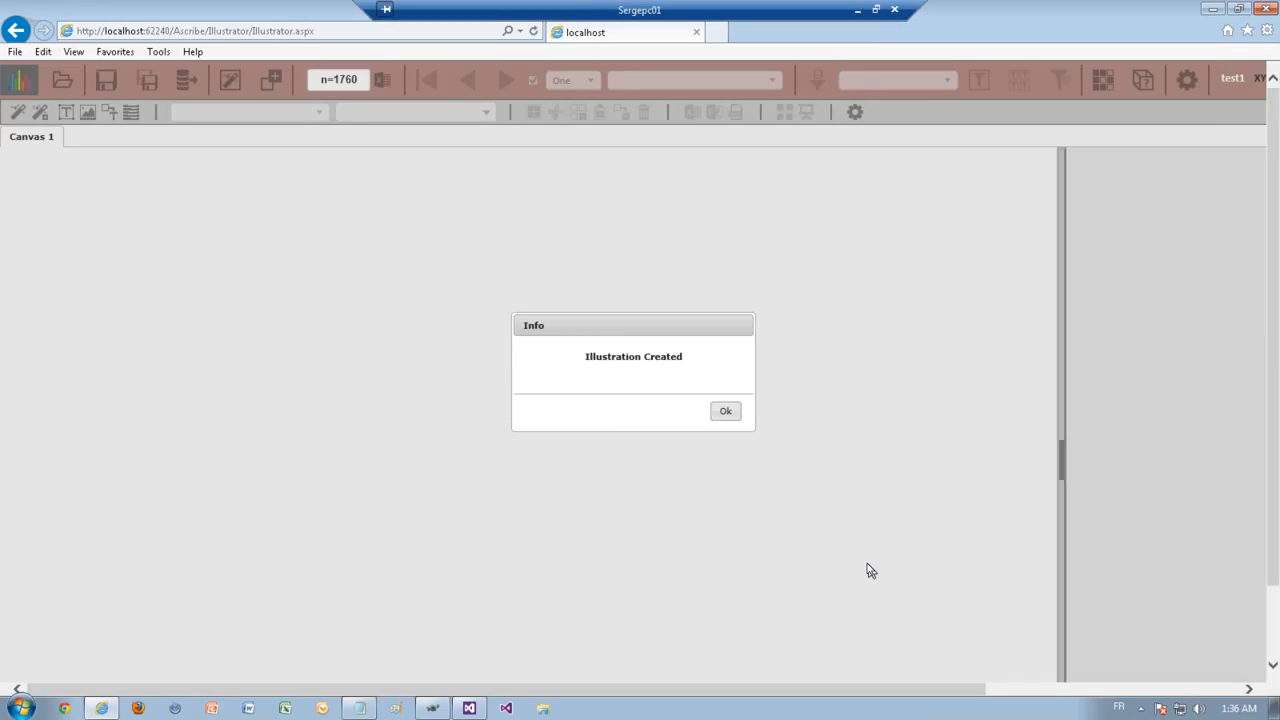
pyautogui.click(733, 413)
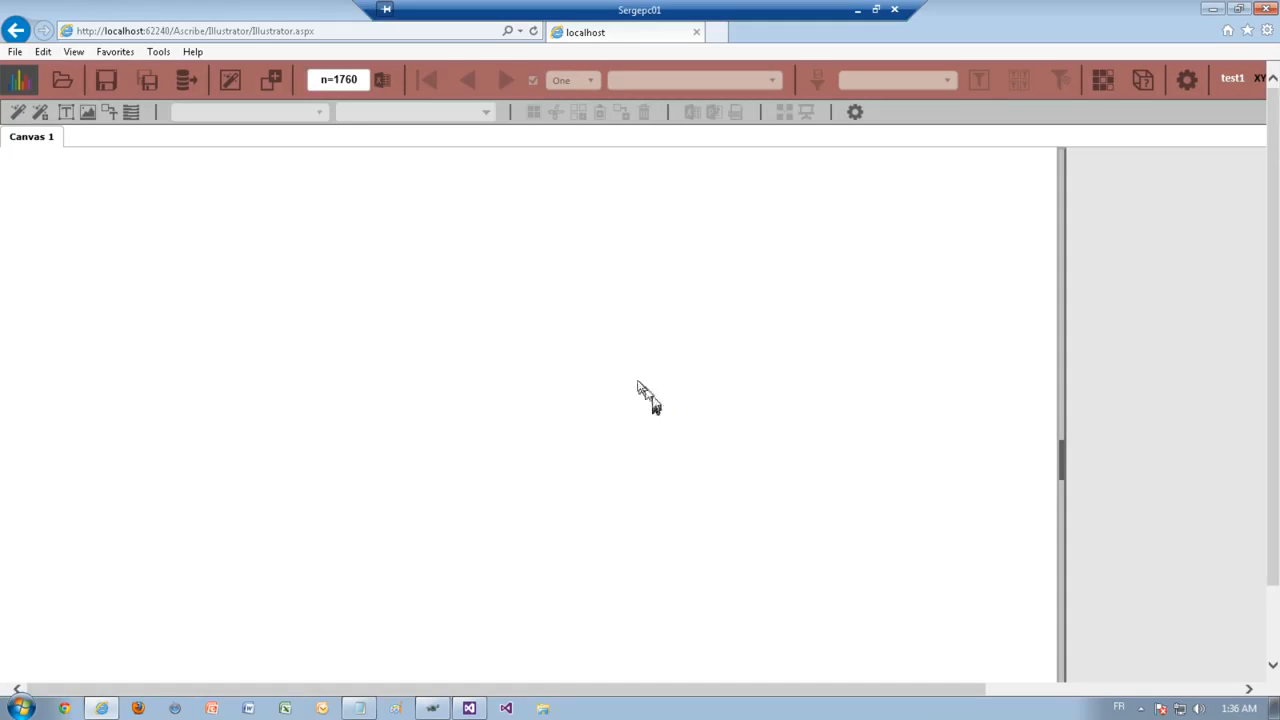
# Return to the Ascribe home page and reopen the test1 illustration from Illustrator's recent illustrations.
pyautogui.click(26, 88)
pyautogui.click(44, 96)
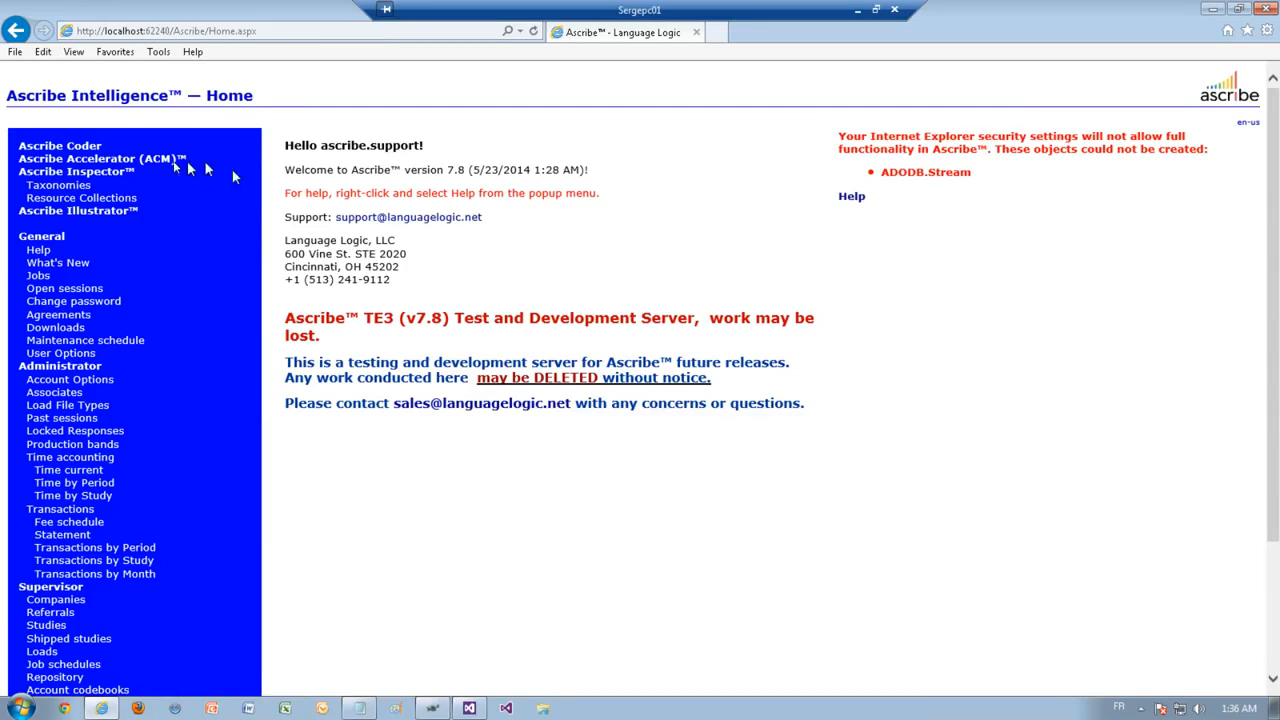
pyautogui.click(104, 217)
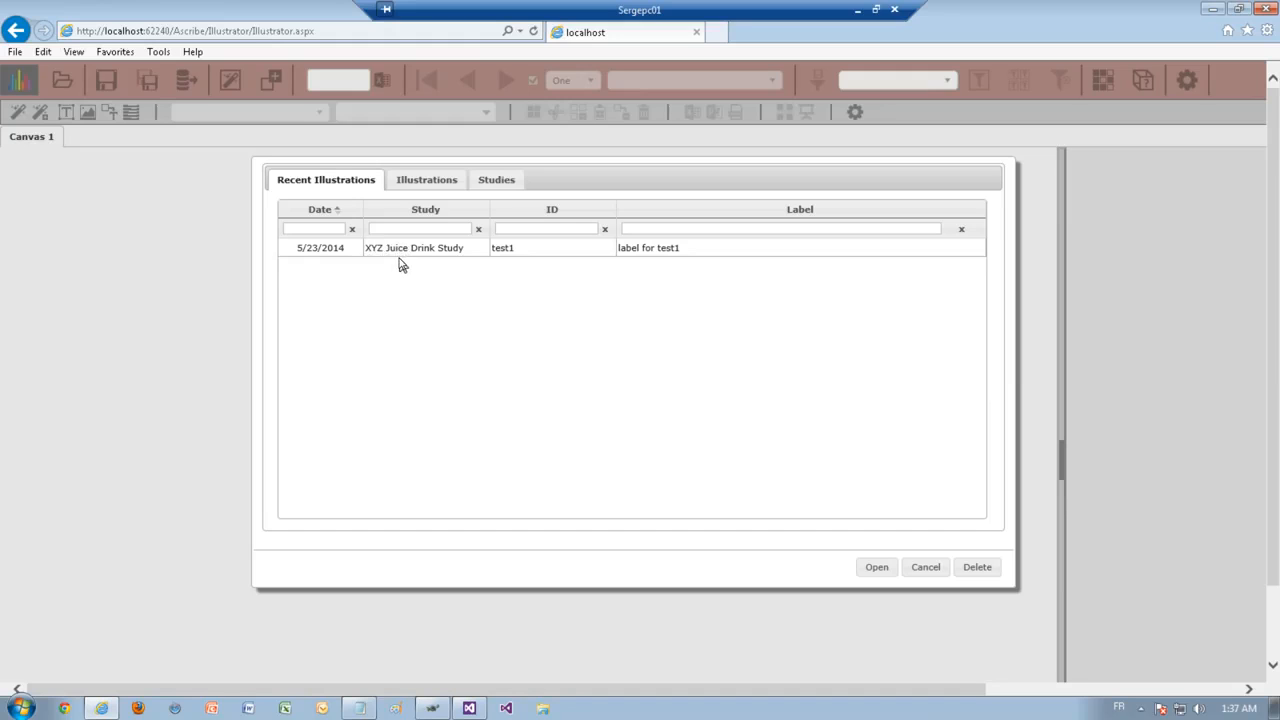
pyautogui.click(497, 184)
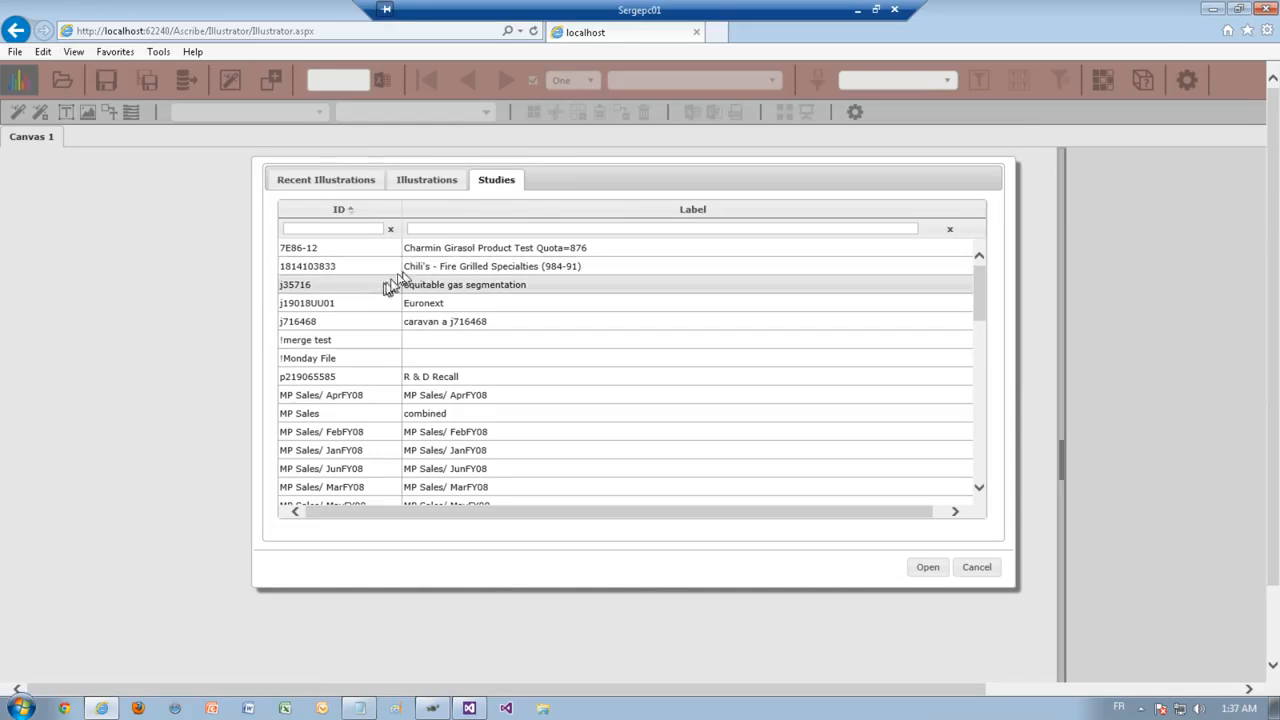
pyautogui.click(349, 180)
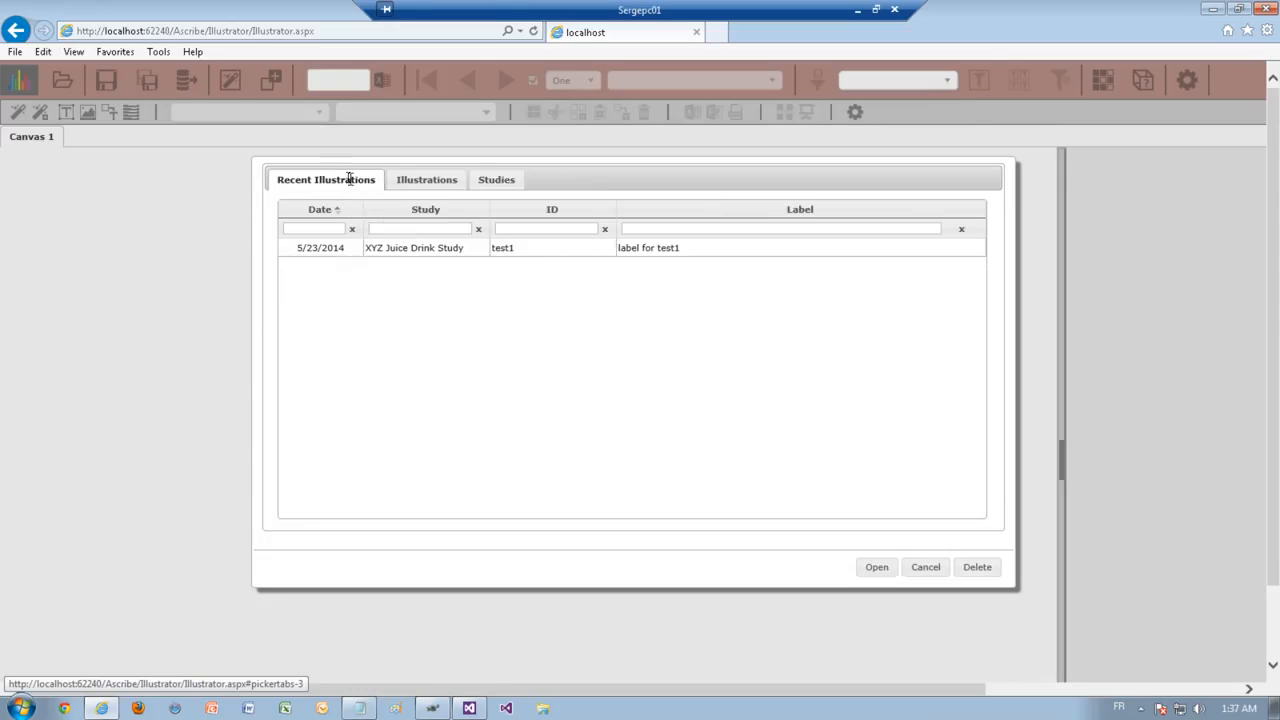
pyautogui.click(334, 247)
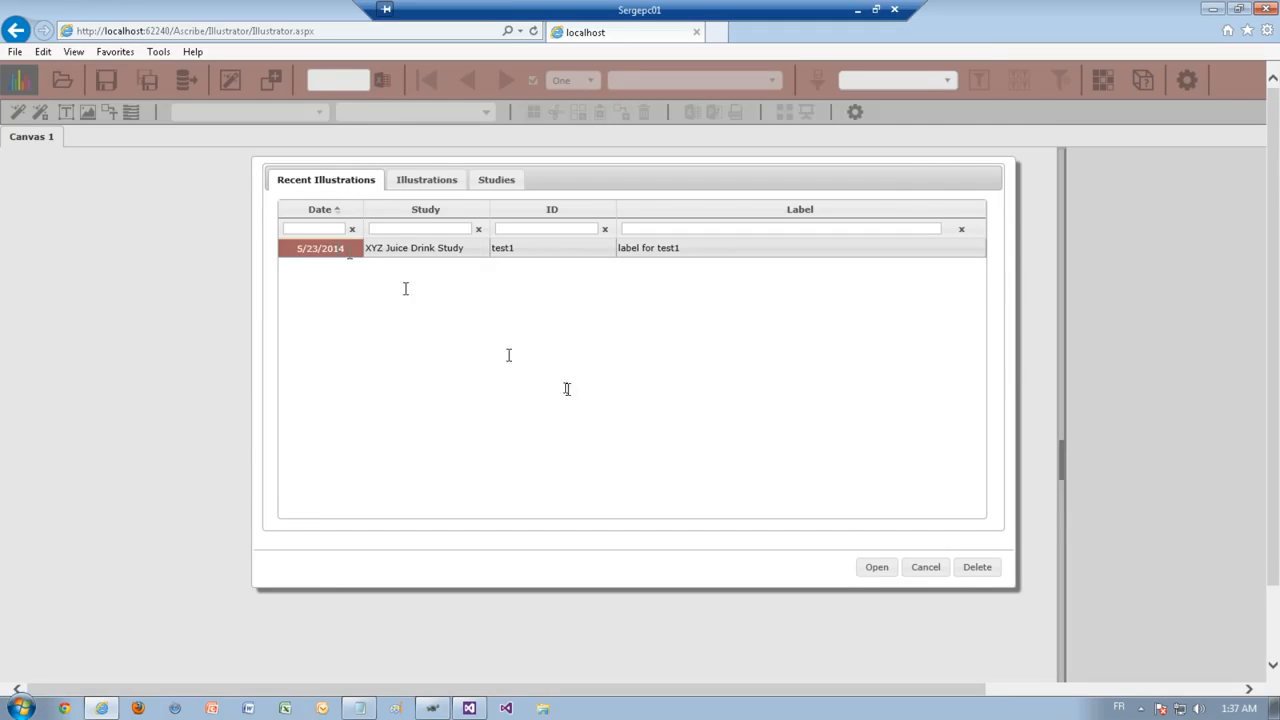
pyautogui.click(877, 568)
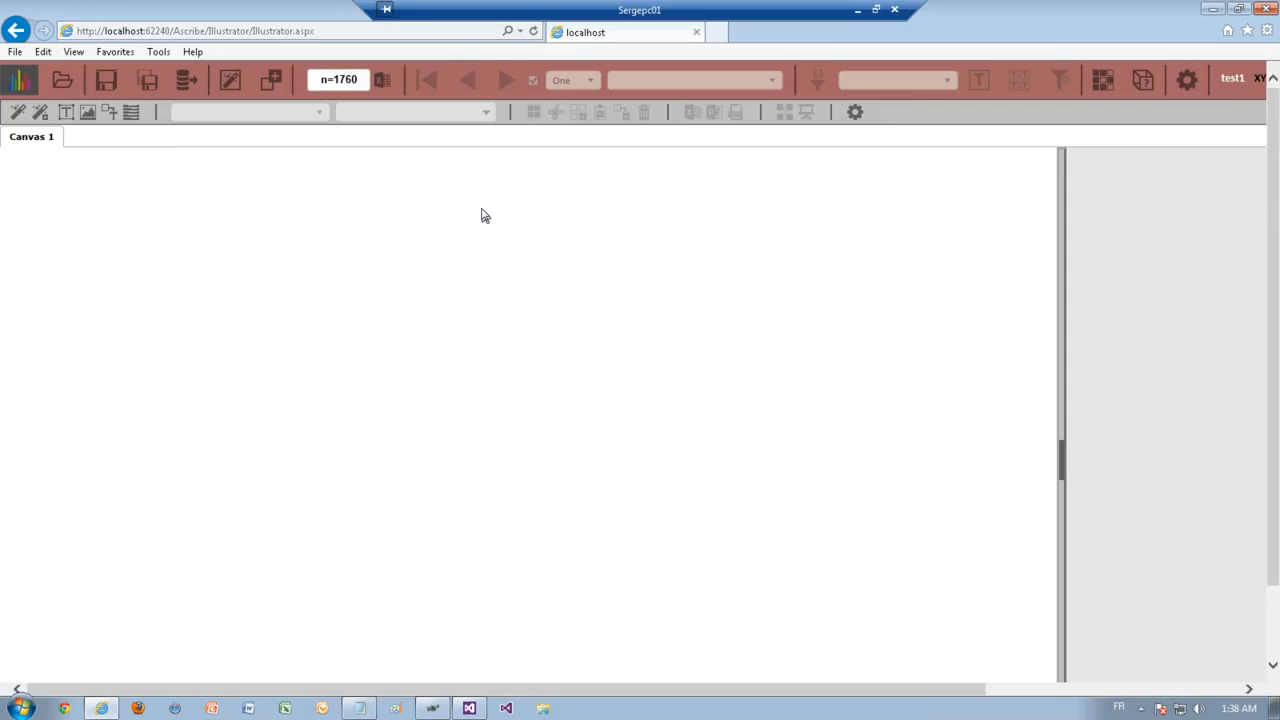
# Add an empty visualization to Canvas 1, then shift it away from the canvas corner and enlarge it.
pyautogui.click(19, 116)
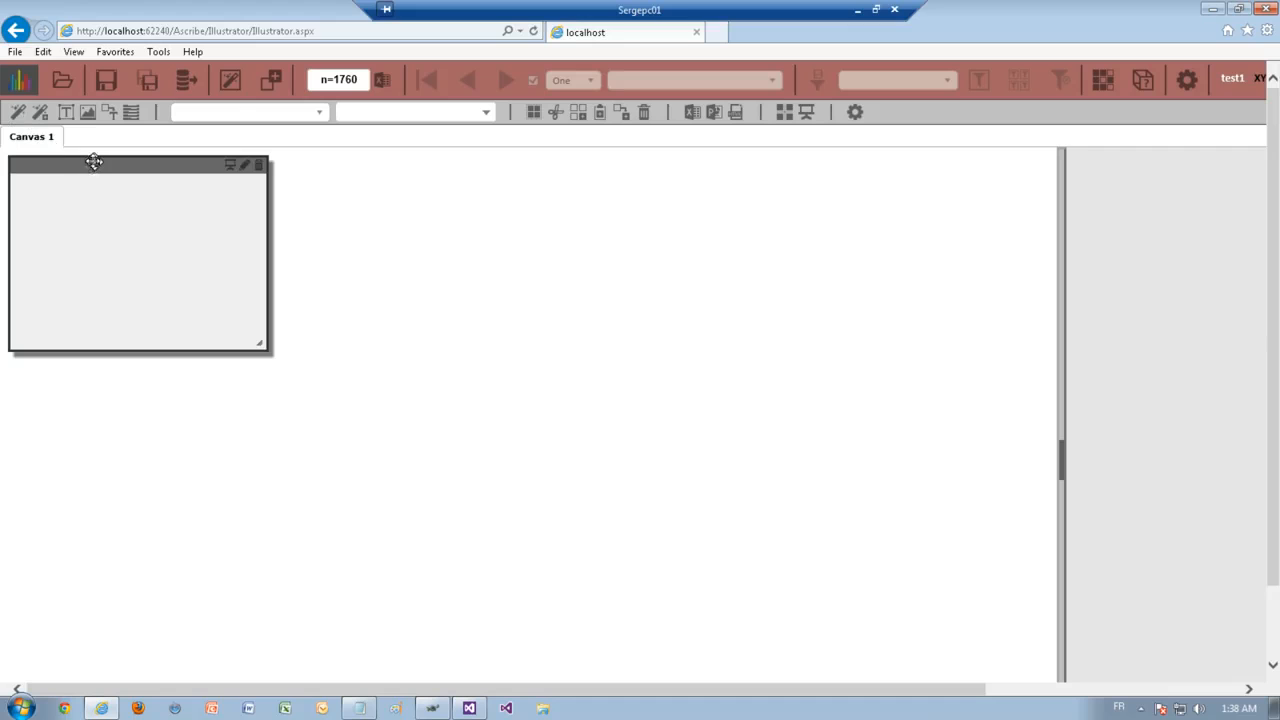
pyautogui.moveTo(97, 163); pyautogui.dragTo(165, 179)
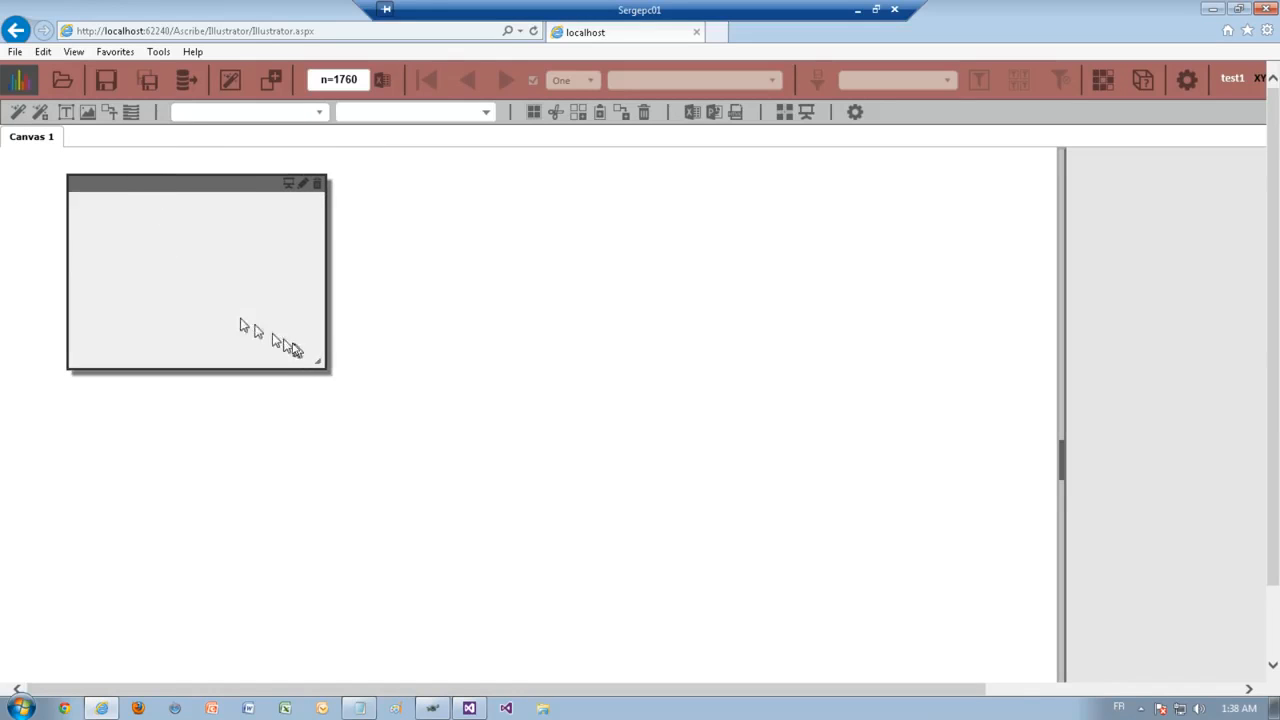
pyautogui.moveTo(310, 361); pyautogui.dragTo(462, 455)
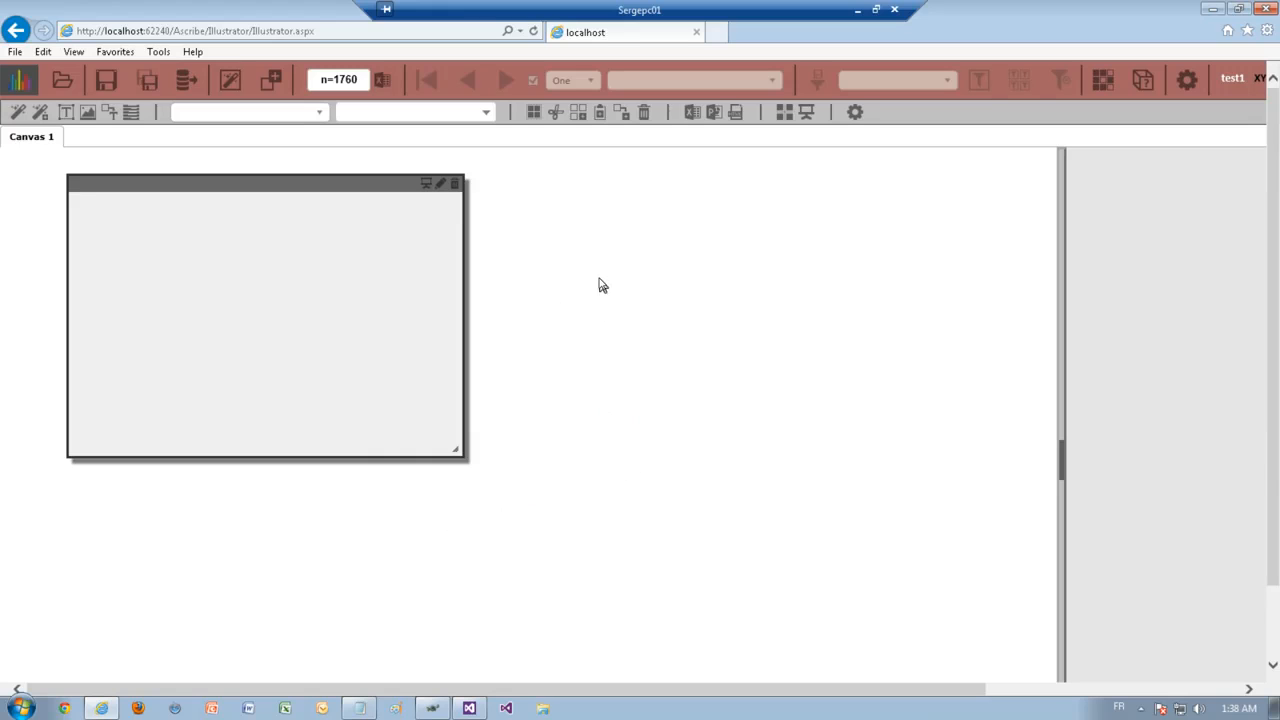
pyautogui.click(588, 220)
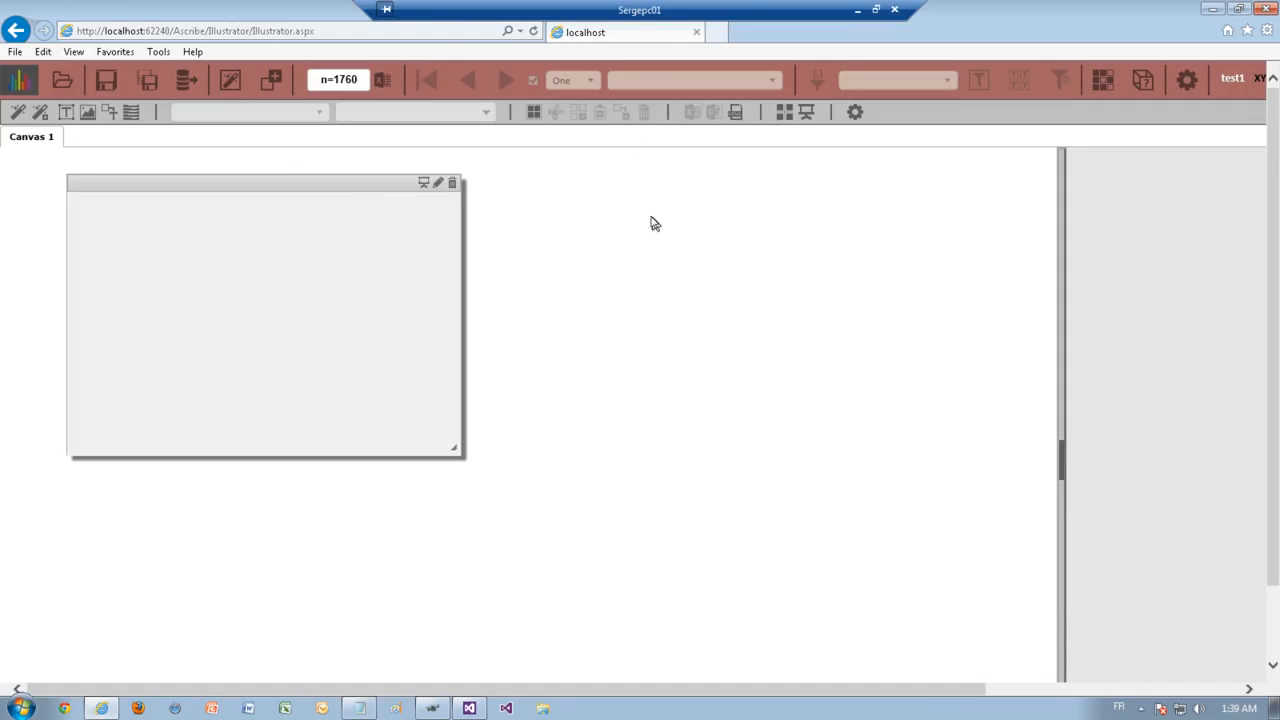
# Assign the [name_choice] question to the empty visualization and display it as a Cross-Tab.
pyautogui.click(380, 183)
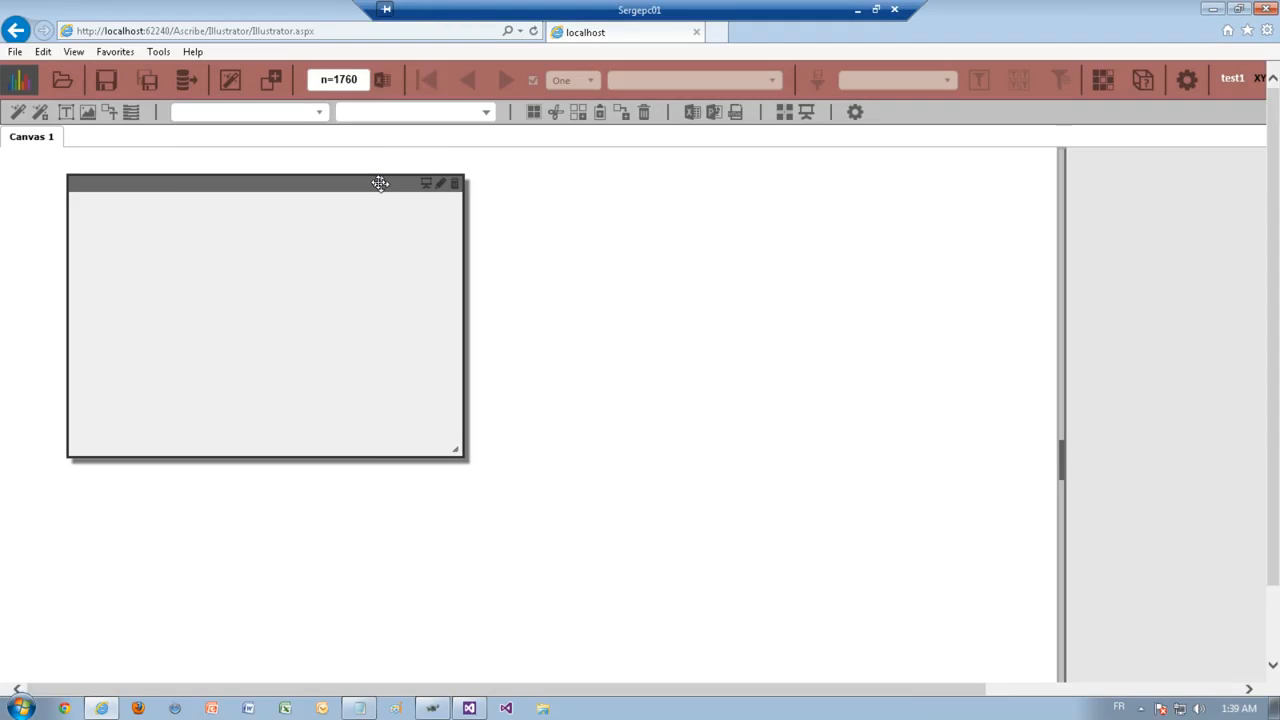
pyautogui.click(320, 115)
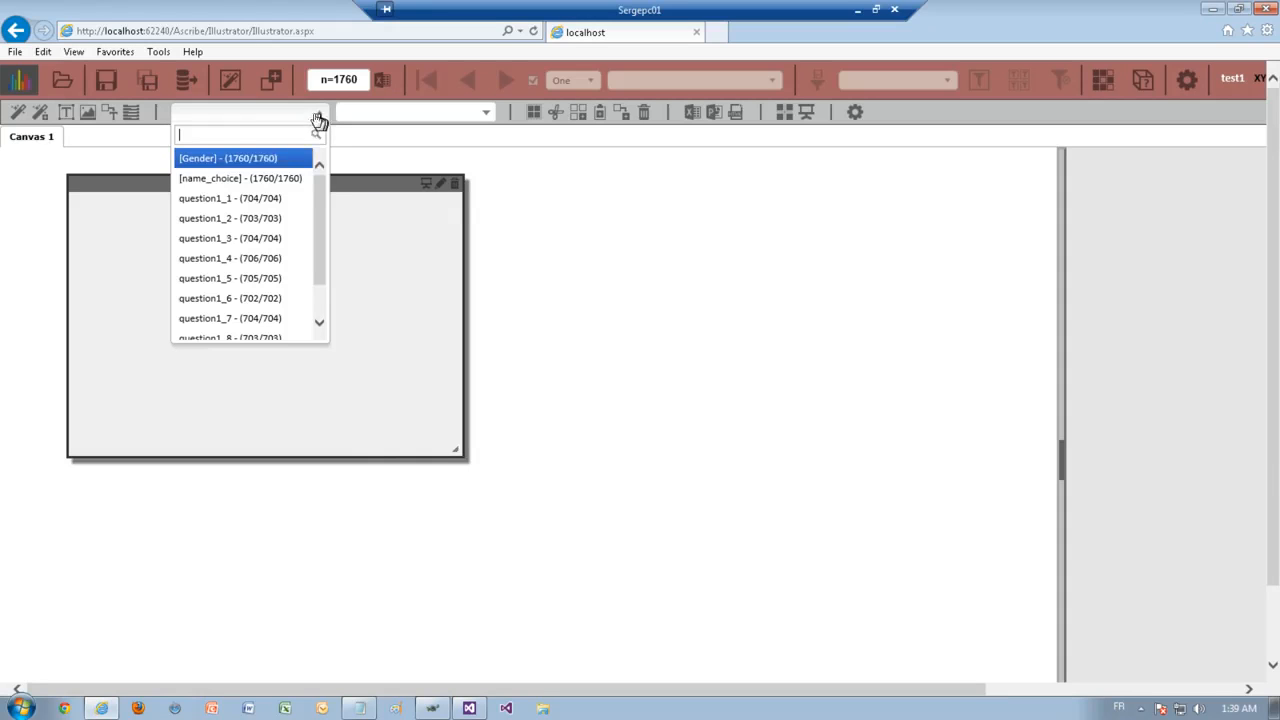
pyautogui.click(255, 178)
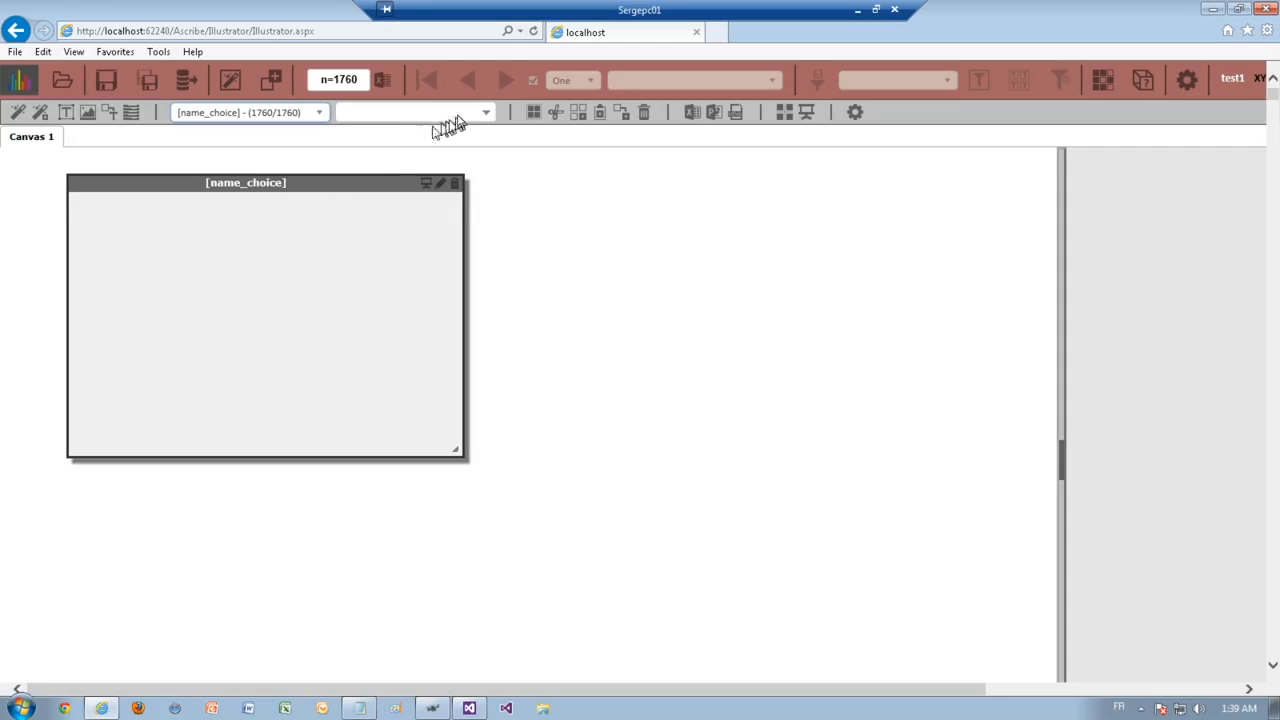
pyautogui.click(484, 116)
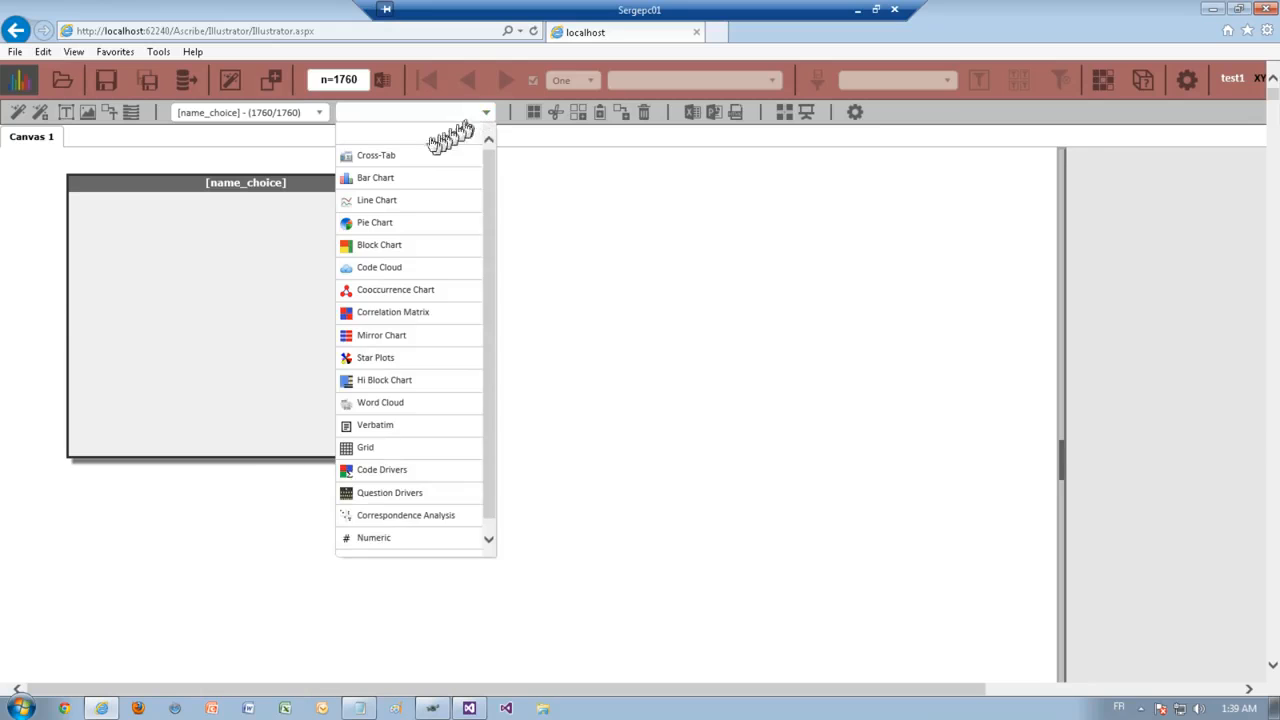
pyautogui.click(390, 158)
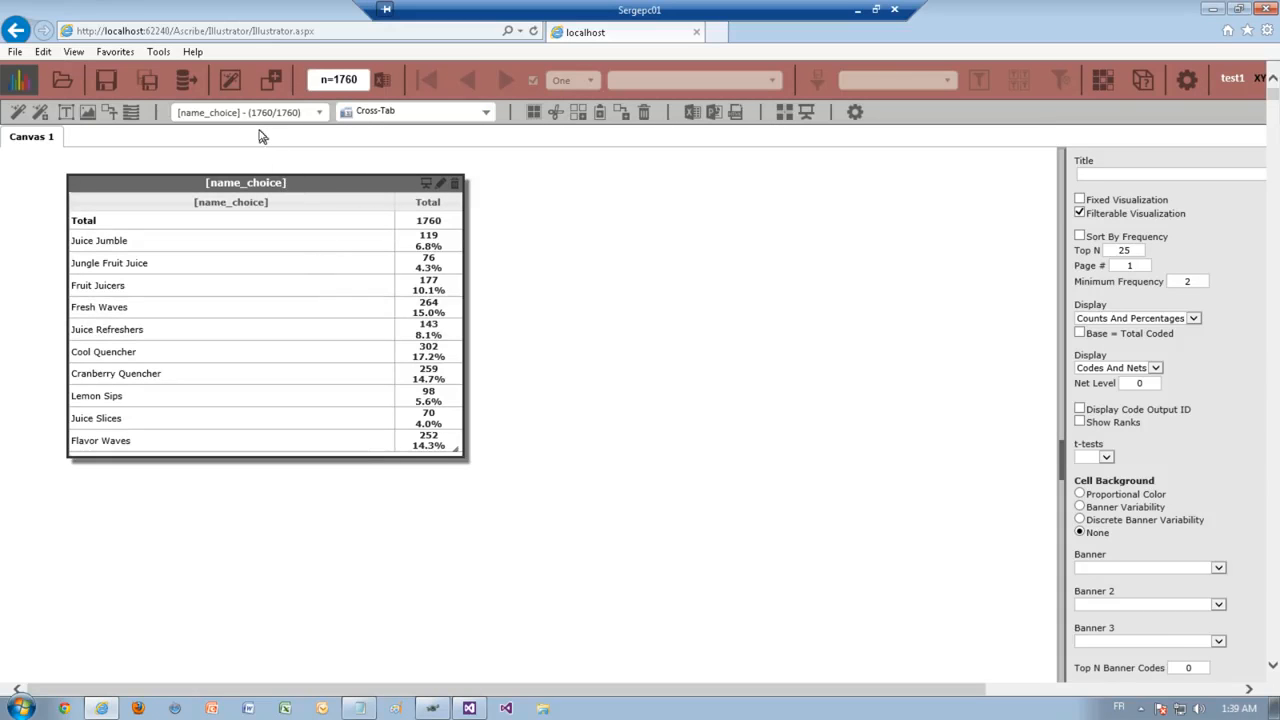
# Move the [name_choice] cross-tab slightly to the right on the canvas and leave it deselected.
pyautogui.moveTo(303, 182)
pyautogui.mouseDown()
pyautogui.moveTo(332, 183)
pyautogui.moveTo(320, 180)
pyautogui.mouseUp()
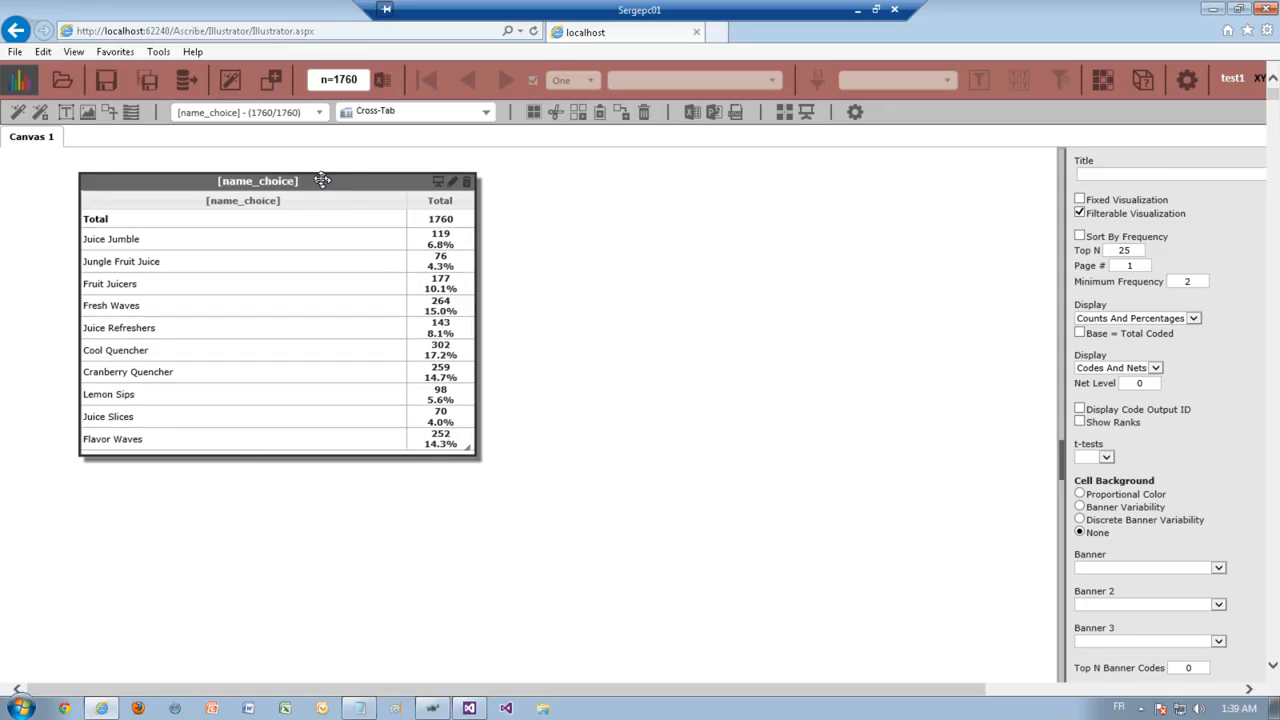
pyautogui.click(520, 195)
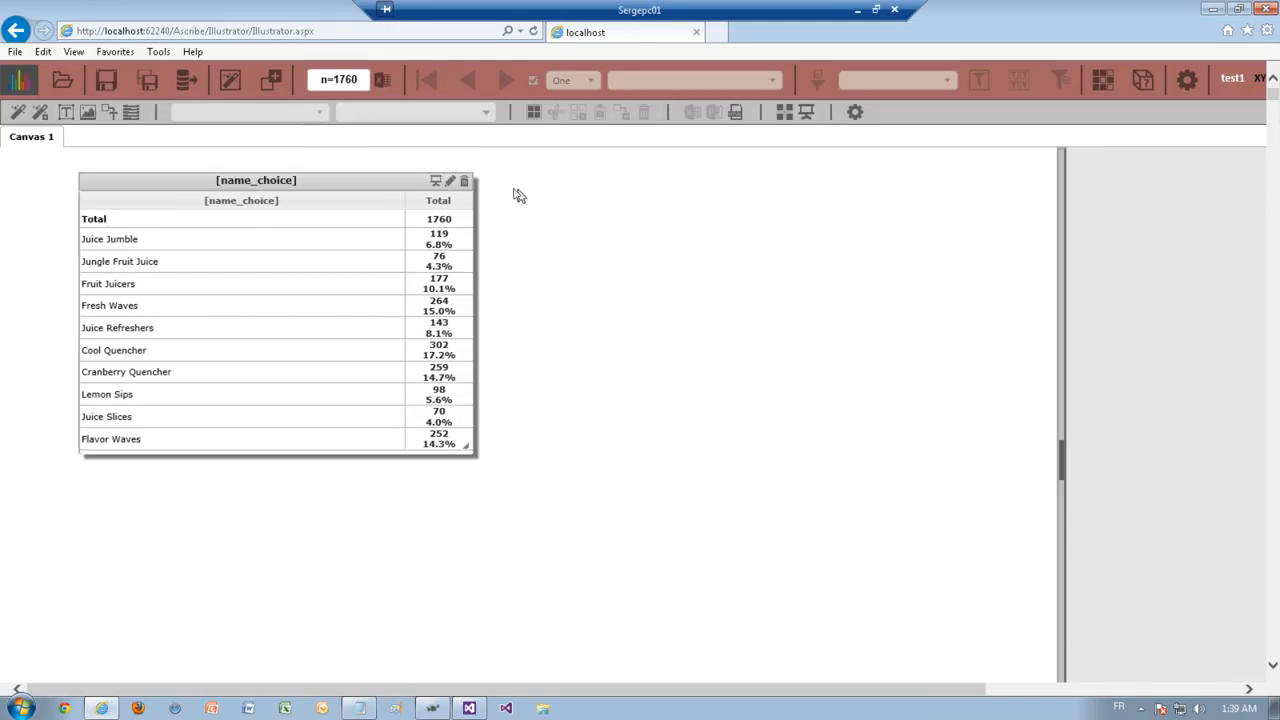
pyautogui.click(400, 181)
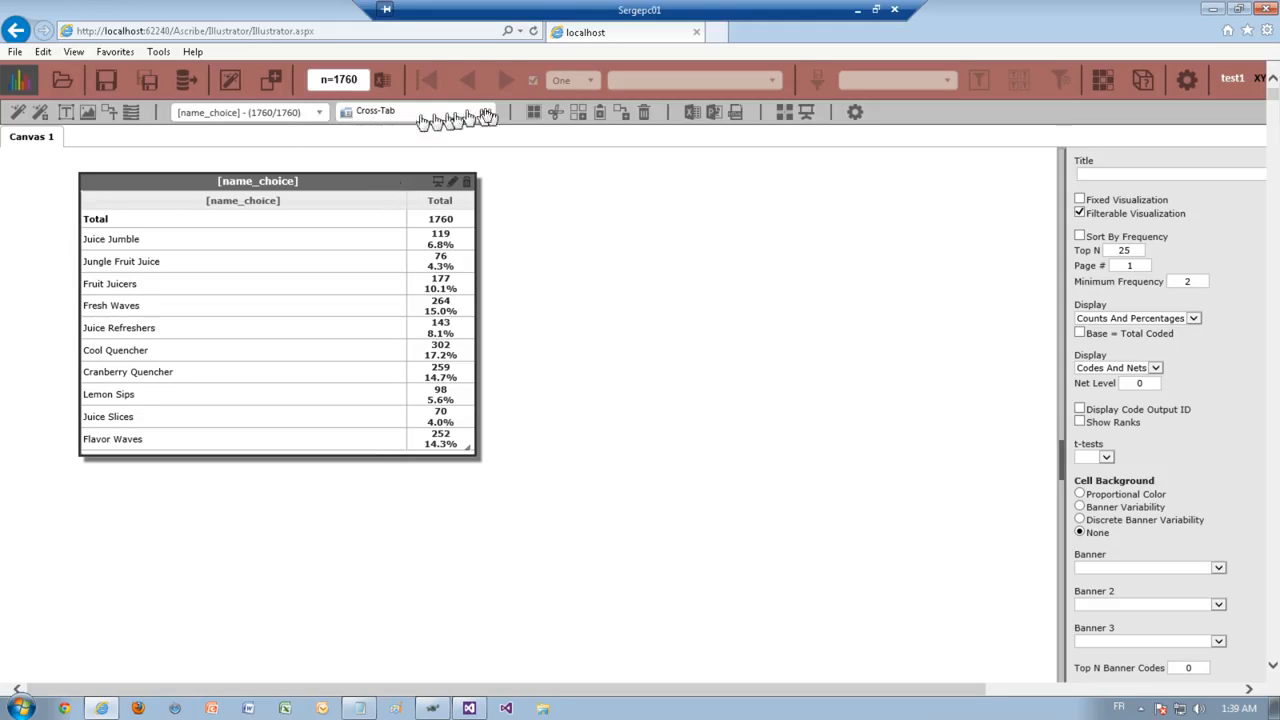
pyautogui.click(645, 200)
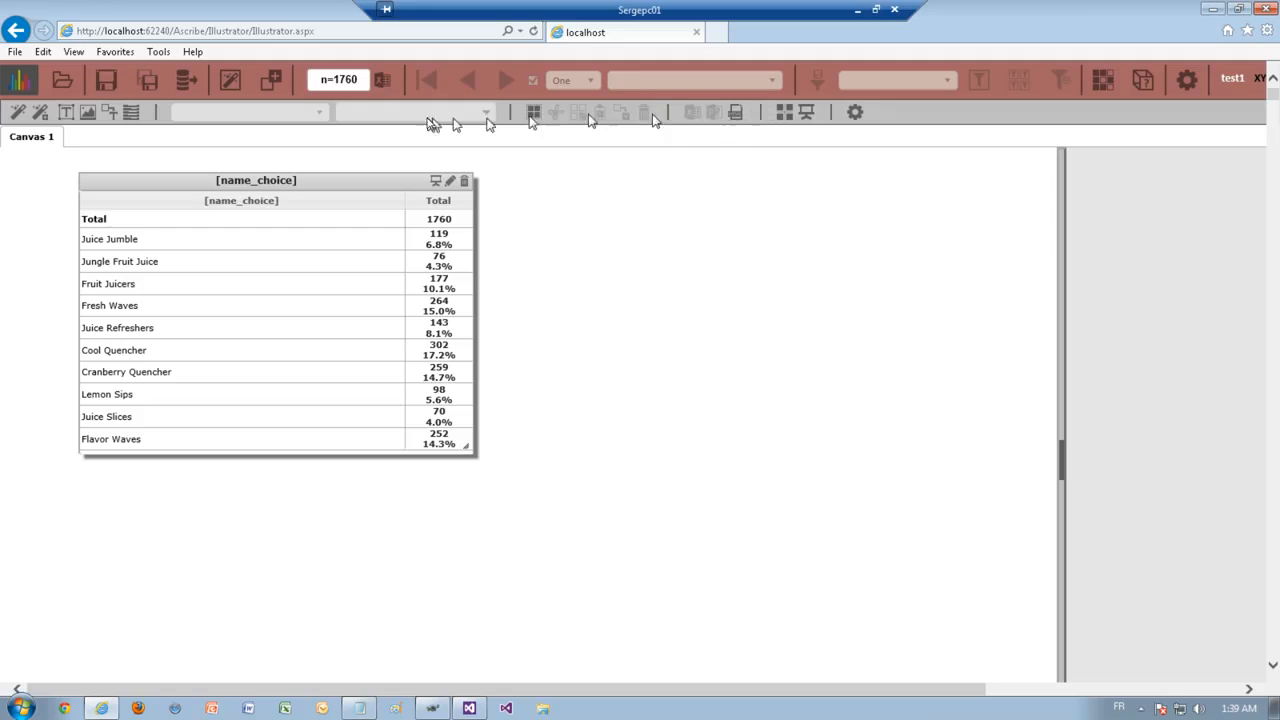
# Set Top N to 3 for the [name_choice] visualization and change its type to Bar Chart.
pyautogui.click(396, 178)
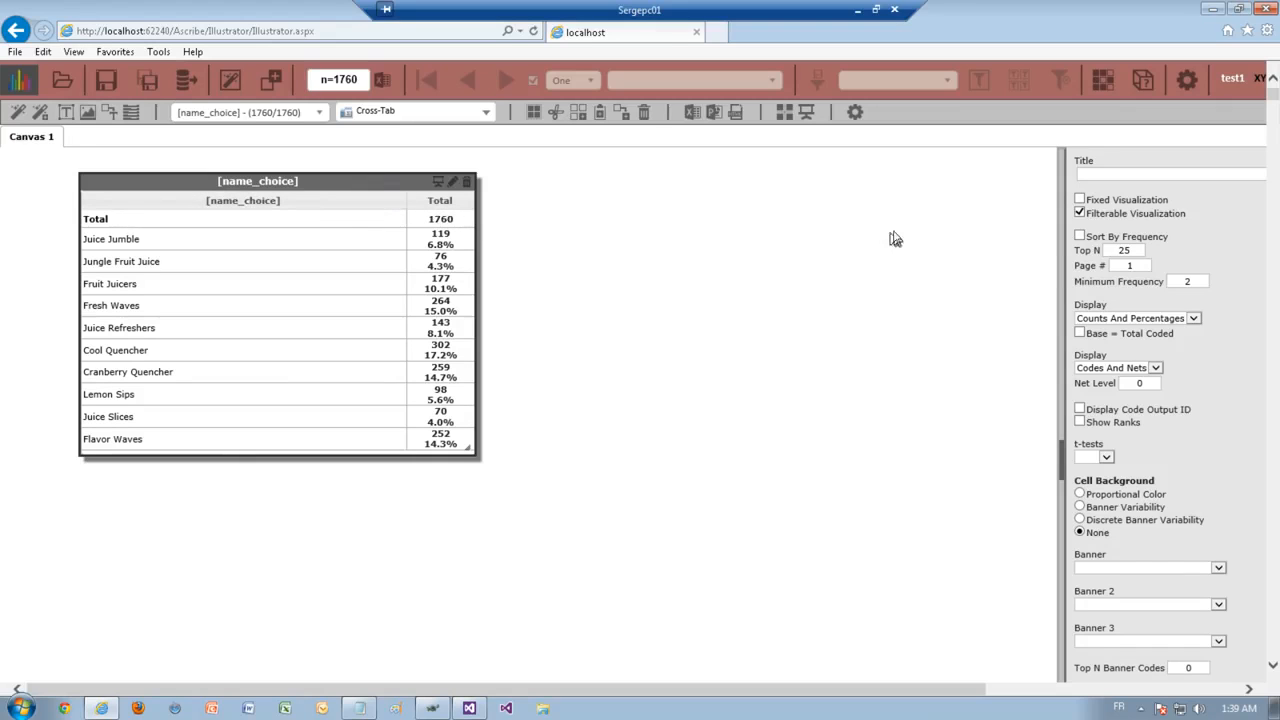
pyautogui.doubleClick(1123, 251)
pyautogui.write('3')
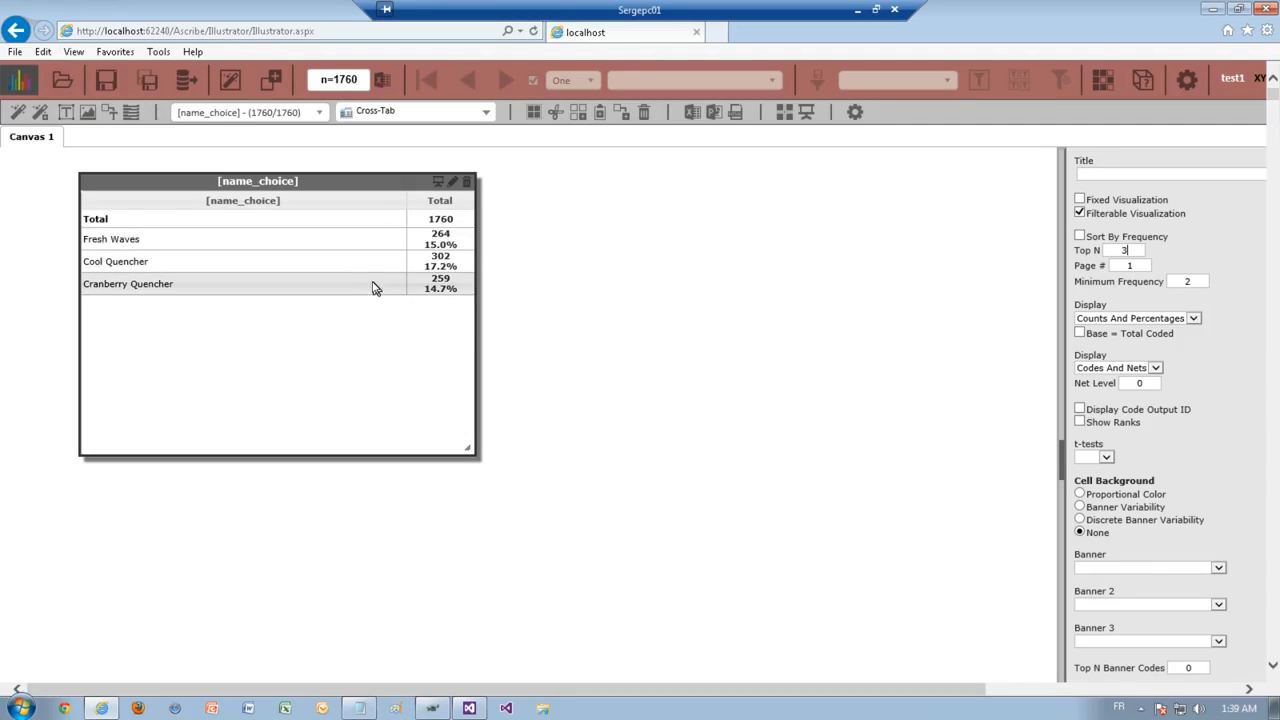
pyautogui.click(484, 114)
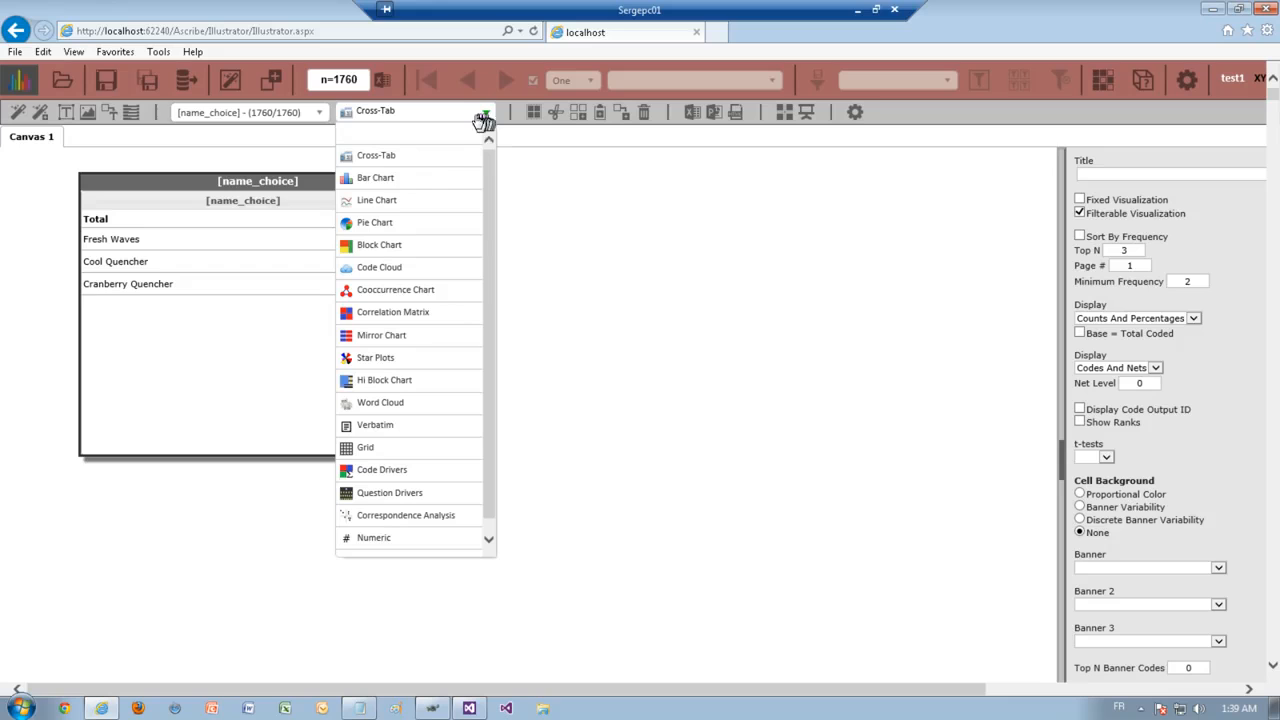
pyautogui.click(376, 178)
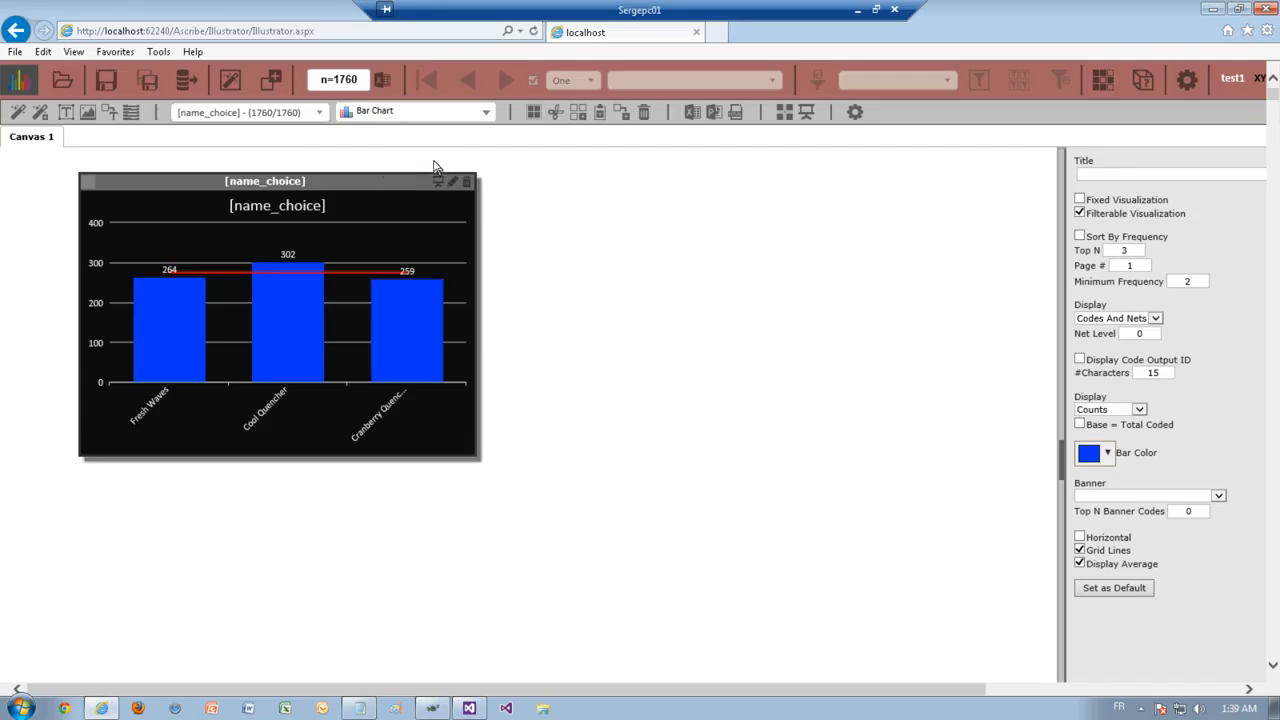